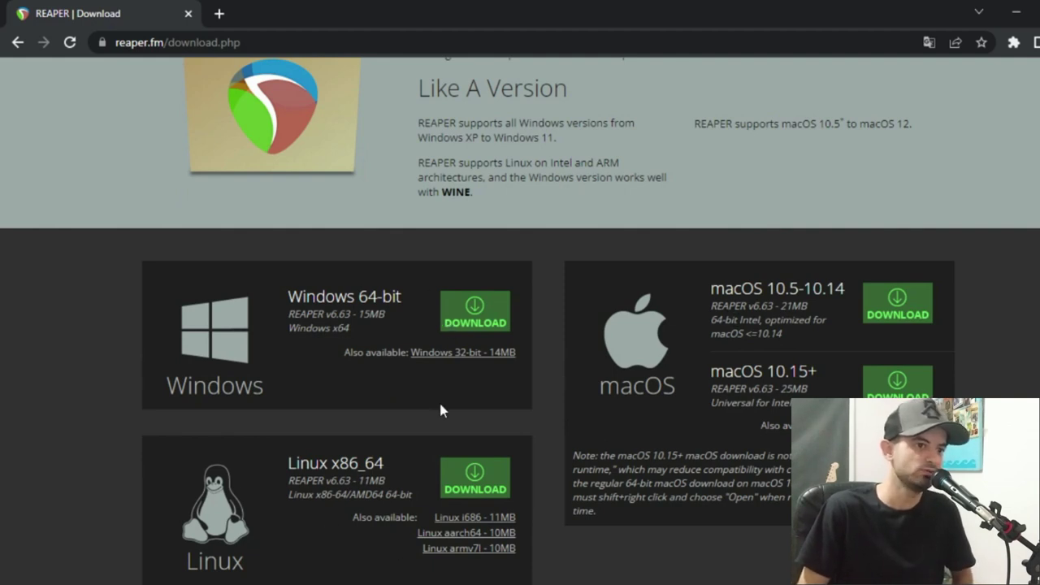
Download the Windows 64-bit REAPER v6.63 installer and start its setup, accepting the license agreement.
{"action": "left_click", "coordinate": [467, 317]}
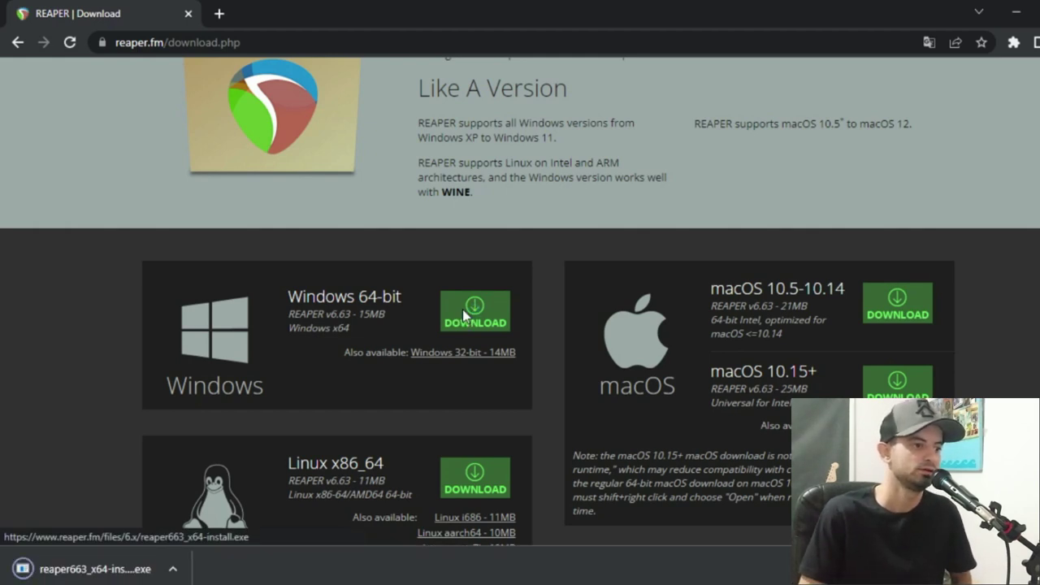
{"action": "left_click", "coordinate": [62, 573]}
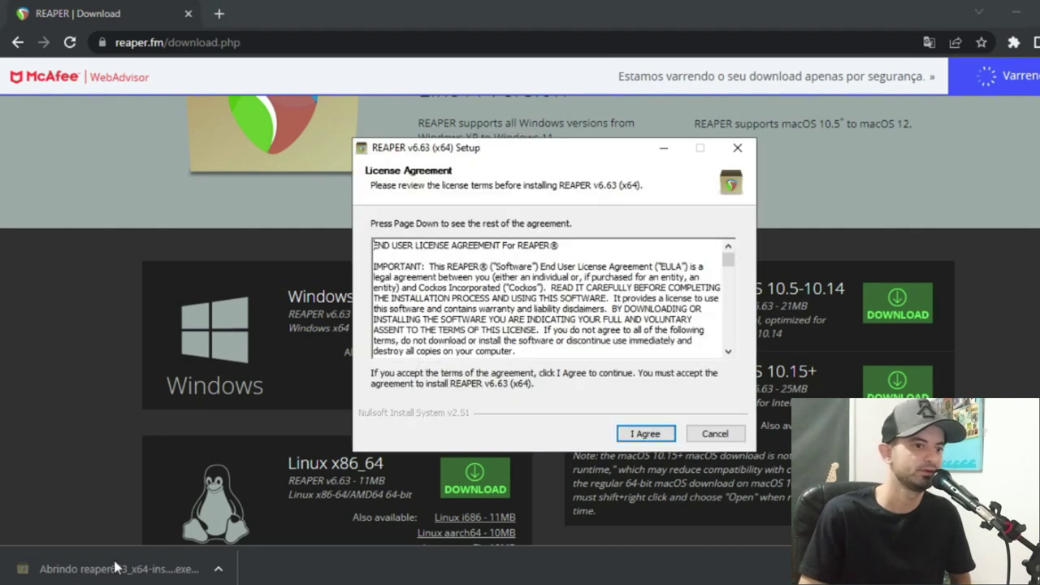
{"action": "left_click", "coordinate": [650, 434]}
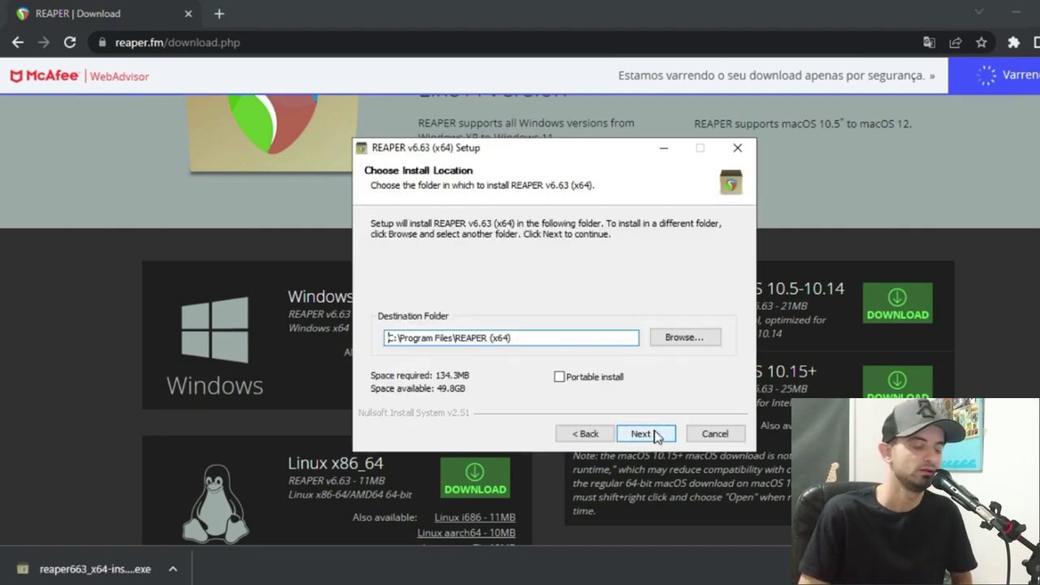
Choose the Instalador folder on the ARQUIVOS (E:) drive as the install location and continue to the component selection.
{"action": "left_click", "coordinate": [676, 338]}
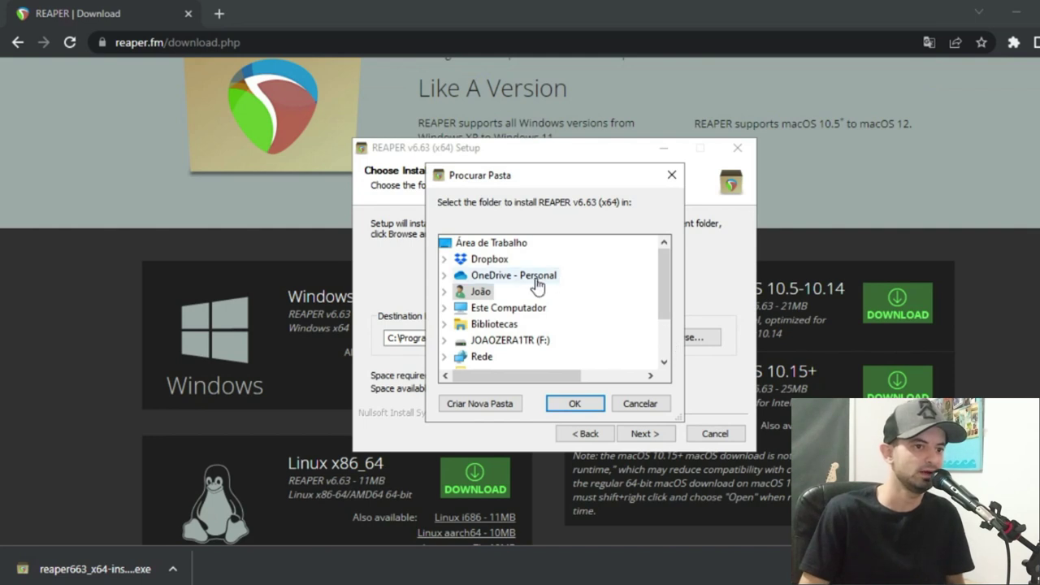
{"action": "scroll", "coordinate": [560, 284], "scroll_direction": "down", "scroll_amount": 1}
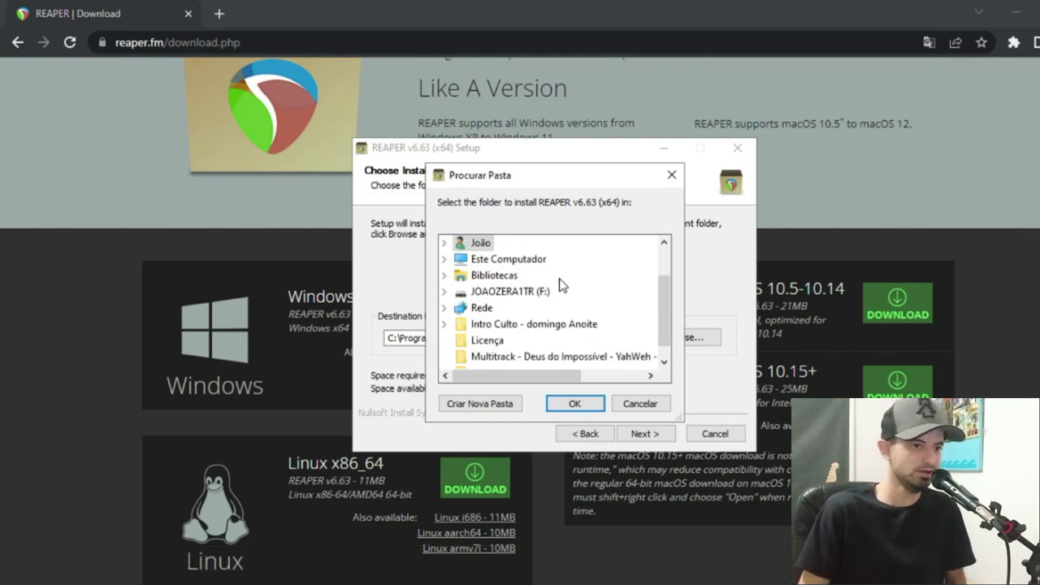
{"action": "scroll", "coordinate": [559, 284], "scroll_direction": "down", "scroll_amount": 1}
{"action": "scroll", "coordinate": [559, 290], "scroll_direction": "up", "scroll_amount": 2}
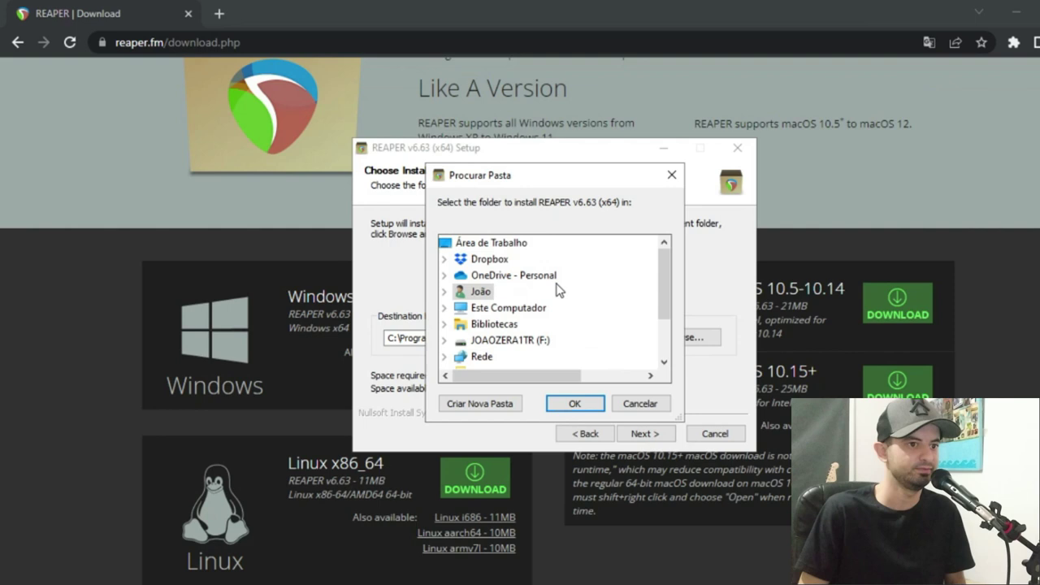
{"action": "left_click", "coordinate": [447, 308]}
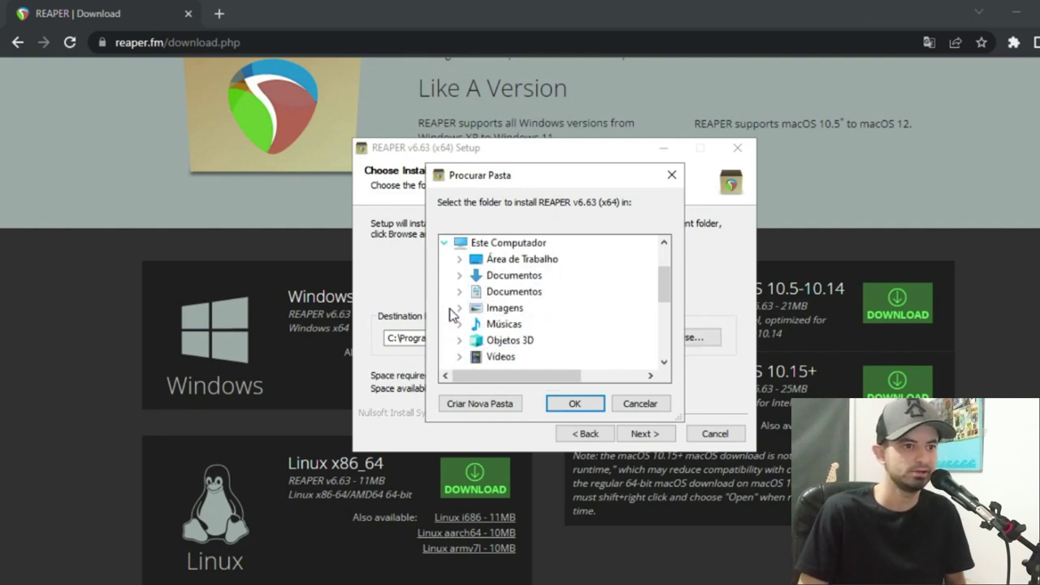
{"action": "left_click", "coordinate": [446, 243]}
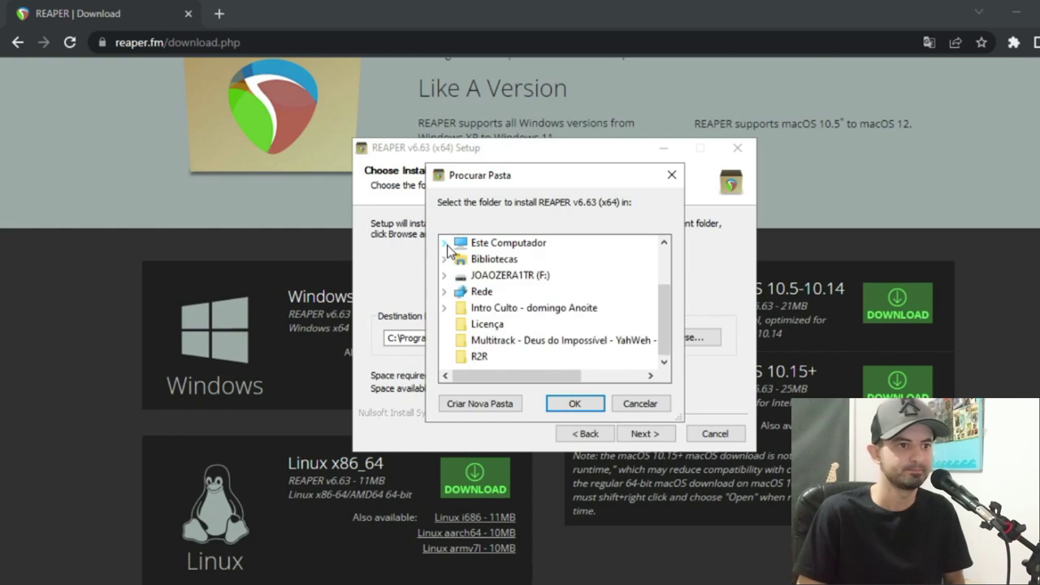
{"action": "scroll", "coordinate": [447, 286], "scroll_direction": "up", "scroll_amount": 1}
{"action": "left_click", "coordinate": [445, 291]}
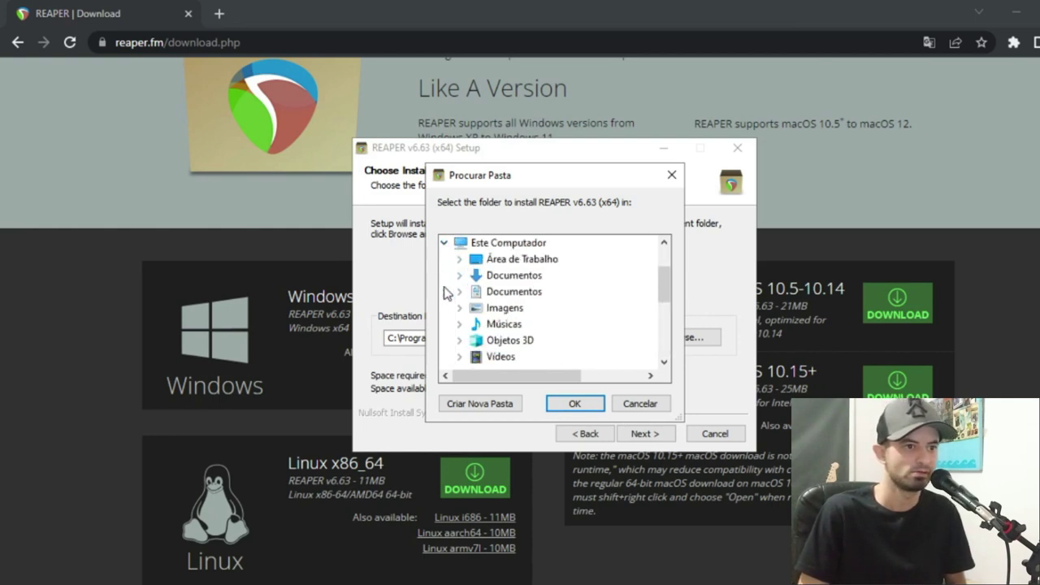
{"action": "scroll", "coordinate": [495, 304], "scroll_direction": "down", "scroll_amount": 4}
{"action": "scroll", "coordinate": [498, 303], "scroll_direction": "up", "scroll_amount": 1}
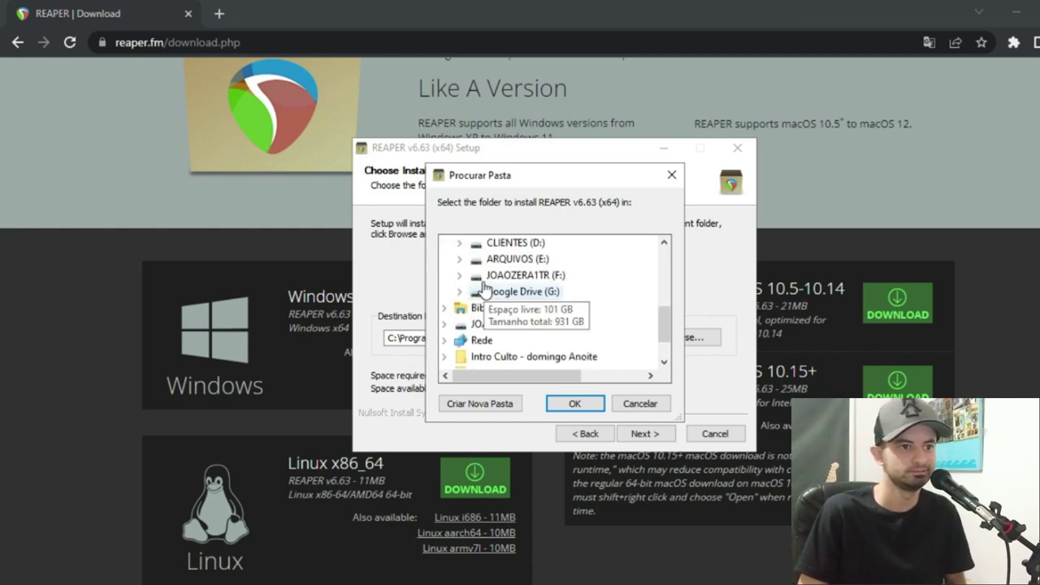
{"action": "double_click", "coordinate": [490, 264]}
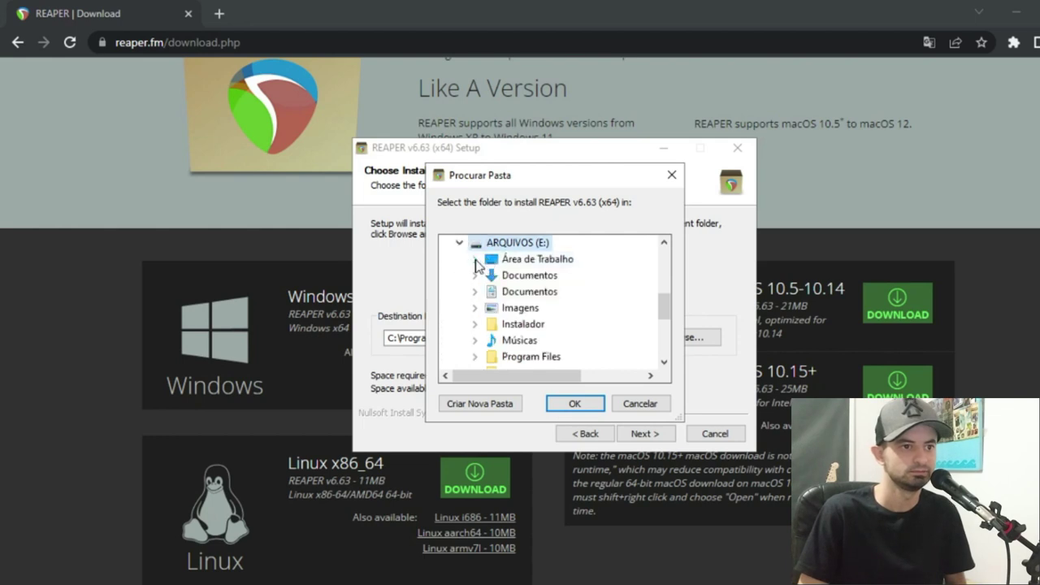
{"action": "double_click", "coordinate": [507, 325]}
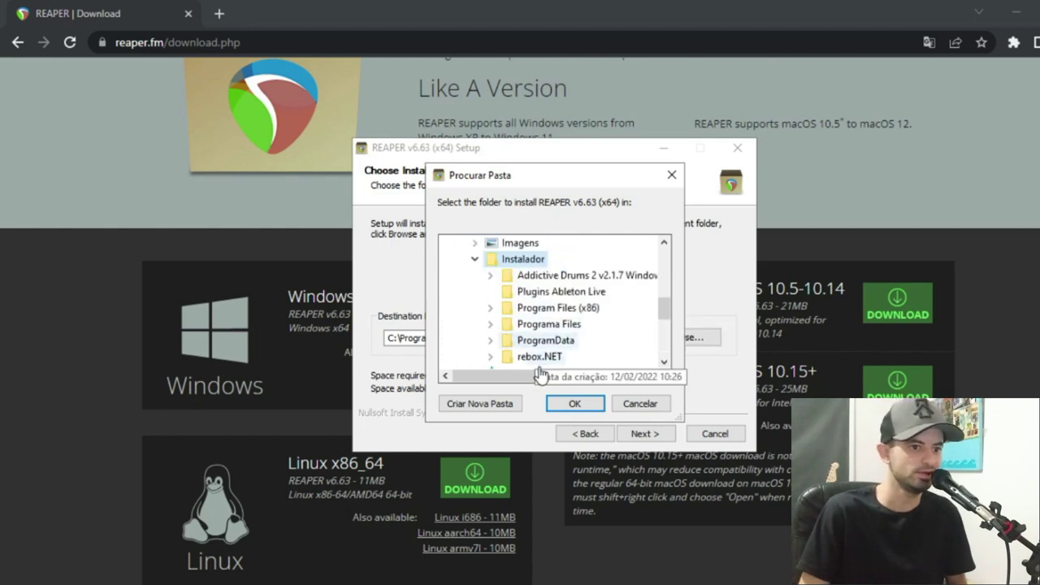
{"action": "left_click", "coordinate": [573, 403]}
{"action": "left_click", "coordinate": [642, 434]}
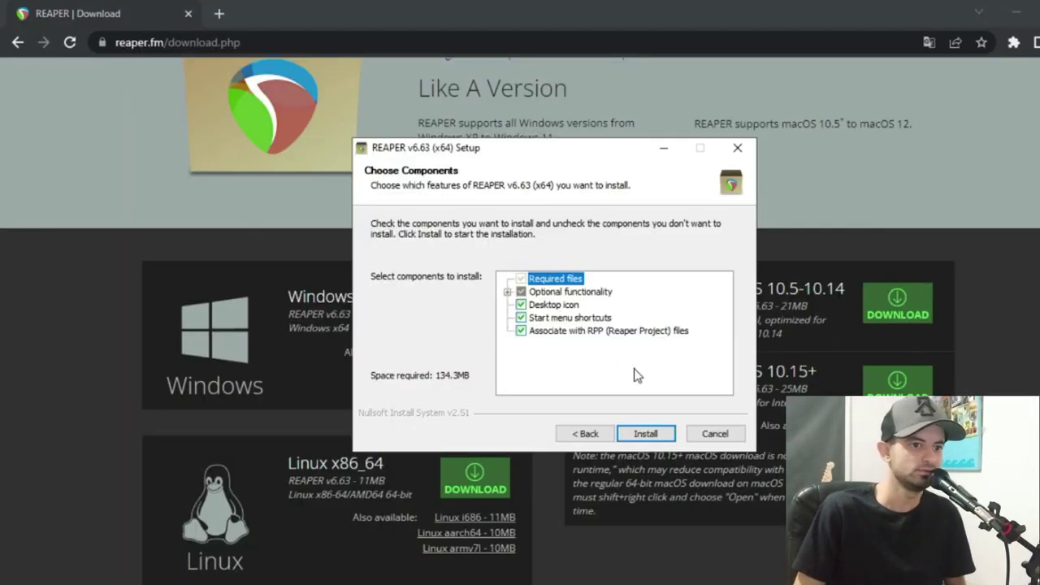
Install REAPER with the default components and launch it from the finished setup.
{"action": "left_click", "coordinate": [656, 435]}
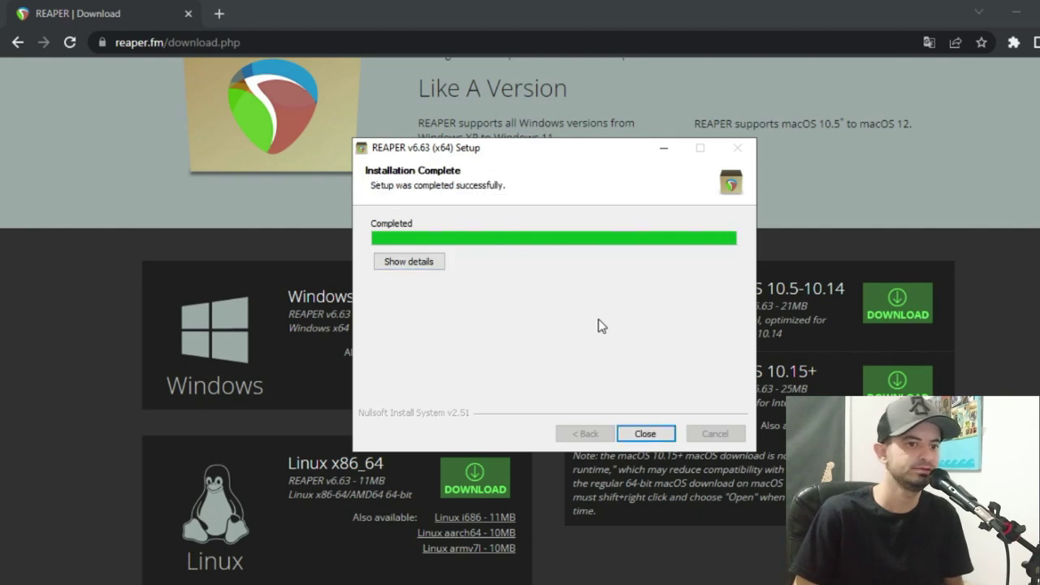
{"action": "left_click", "coordinate": [640, 434]}
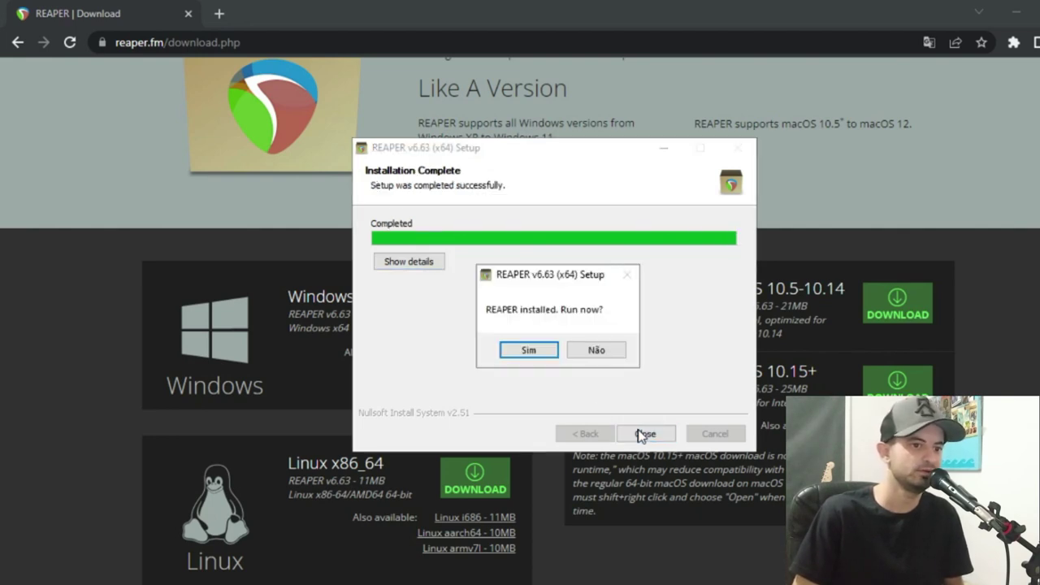
{"action": "left_click", "coordinate": [542, 352]}
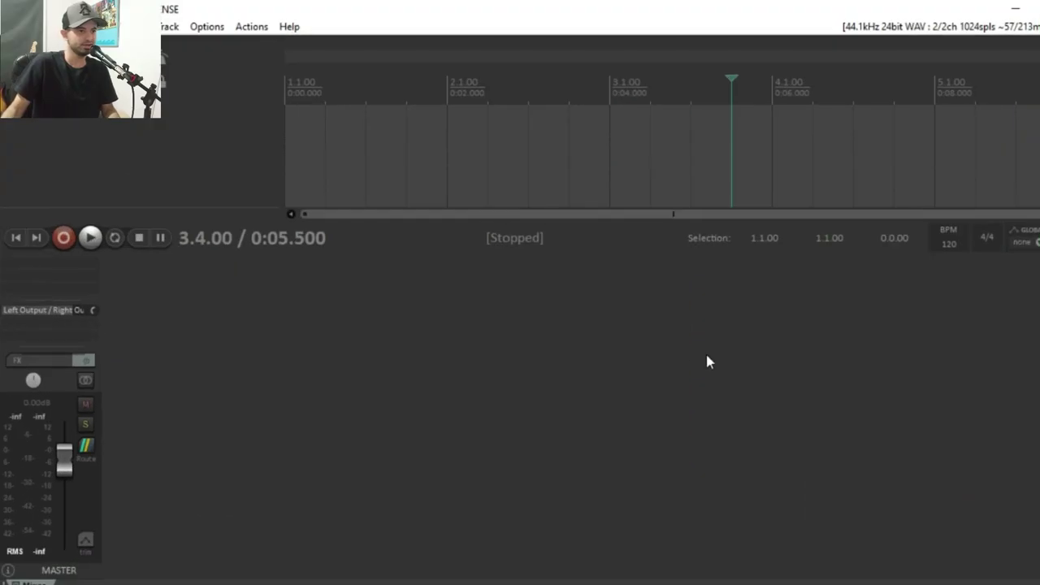
Open the "Multitrack - Deus do Impossível" folder in File Explorer and move its window aside to uncover the REAPER timeline.
{"action": "key", "text": "super+e"}
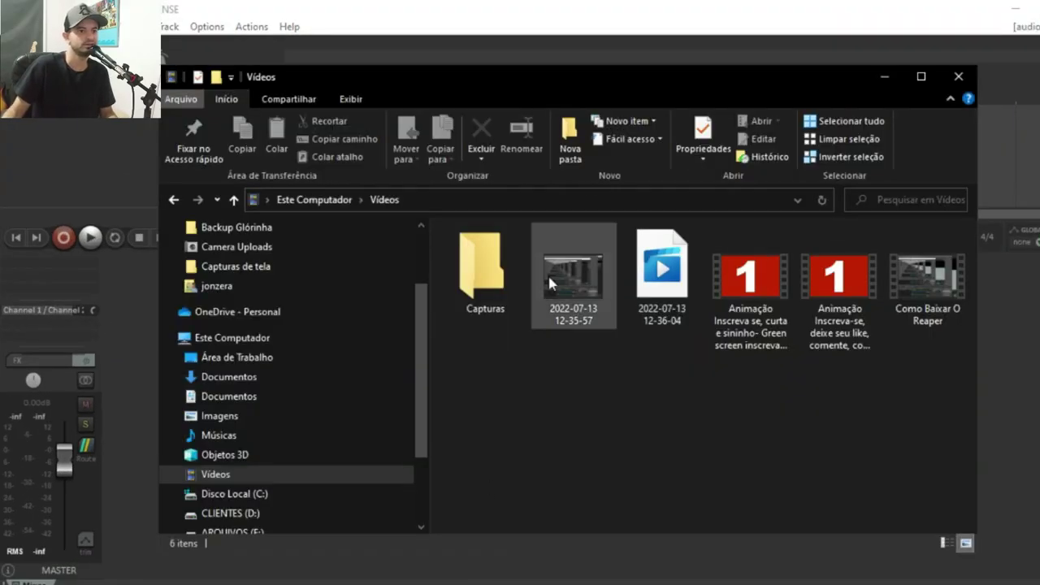
{"action": "left_click", "coordinate": [173, 201]}
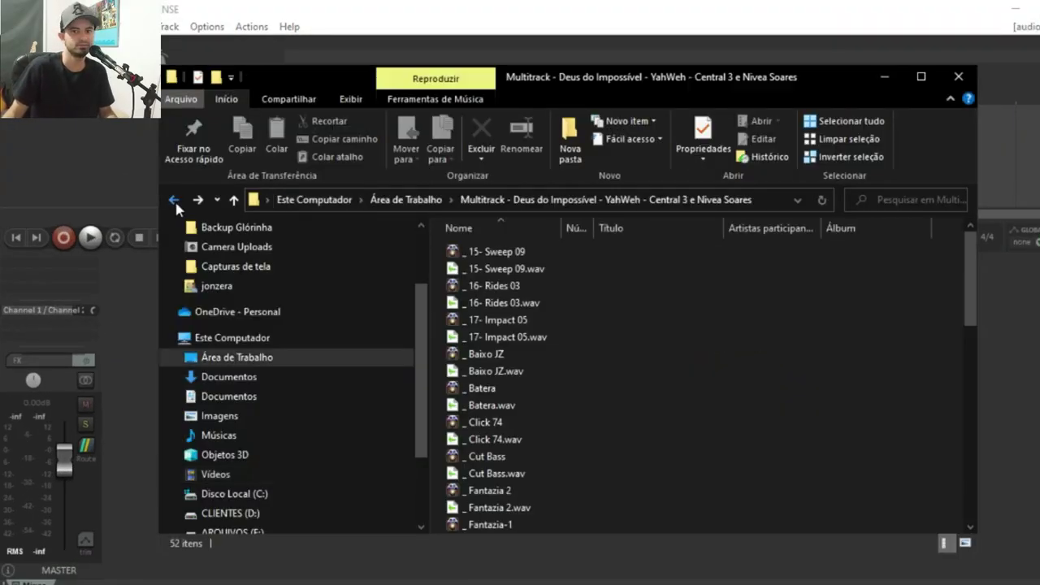
{"action": "scroll", "coordinate": [508, 321], "scroll_direction": "down", "scroll_amount": 1}
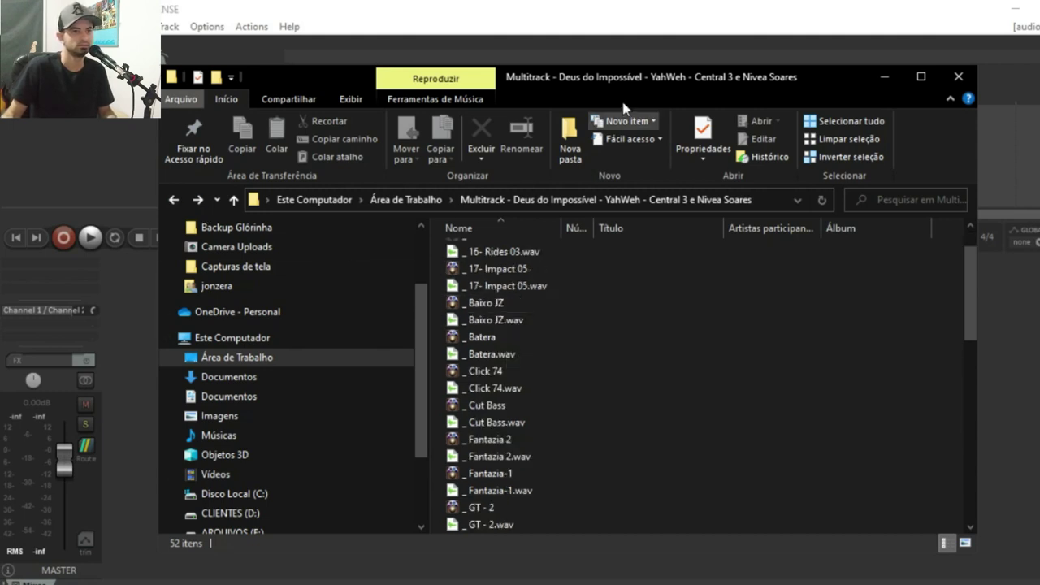
{"action": "left_click_drag", "start_coordinate": [746, 79], "coordinate": [1039, 73]}
Insert all files of the multitrack folder at the start of the REAPER timeline, each on a separate track.
{"action": "left_click", "coordinate": [959, 280]}
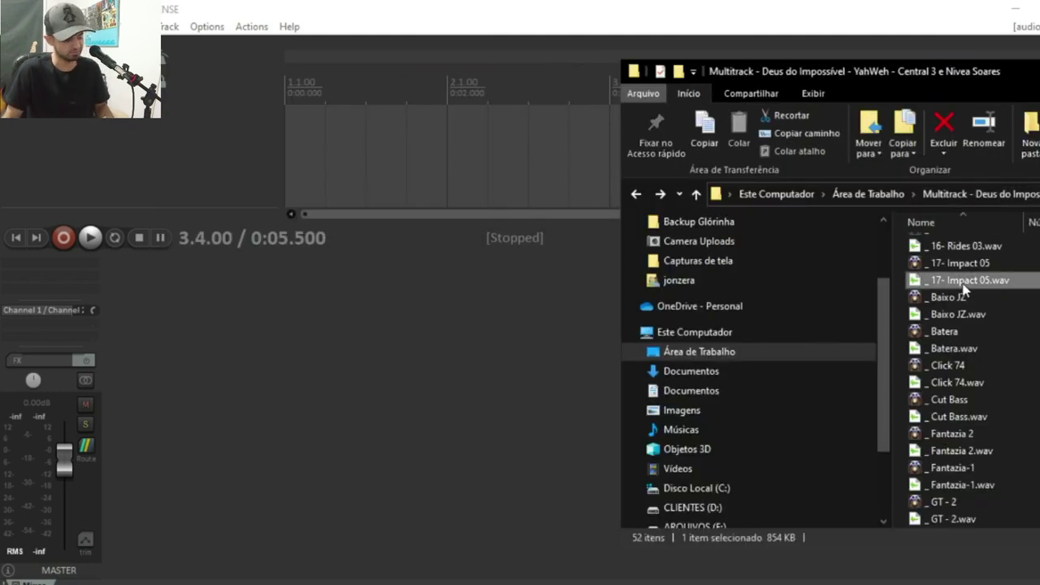
{"action": "key", "text": "ctrl+a"}
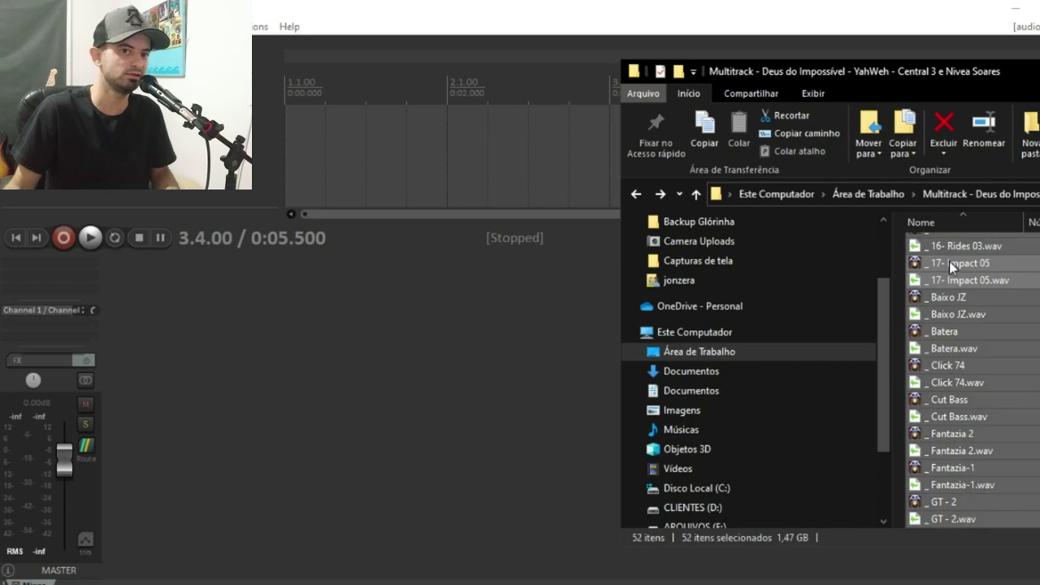
{"action": "scroll", "coordinate": [963, 250], "scroll_direction": "up", "scroll_amount": 1}
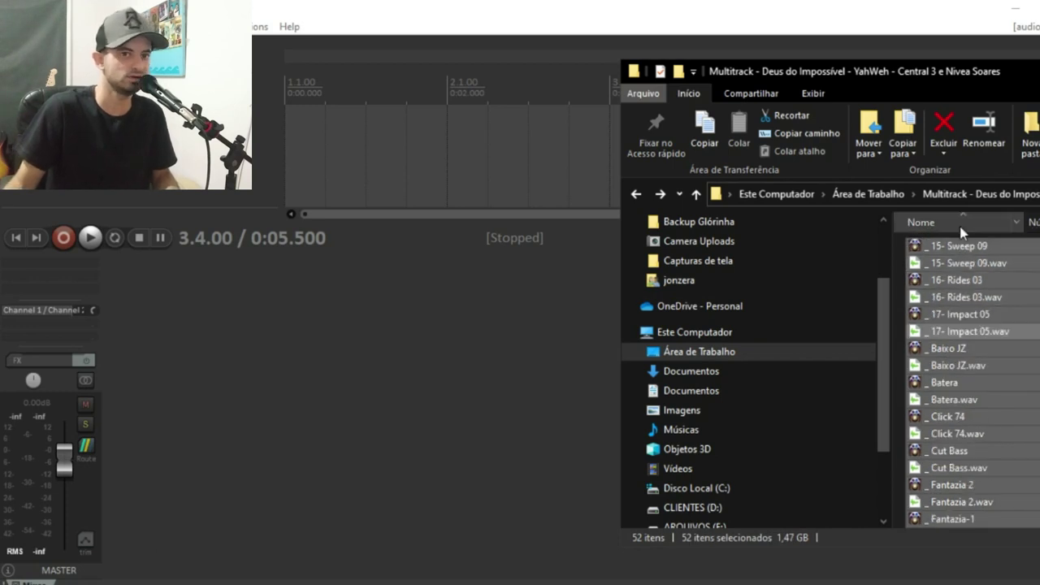
{"action": "left_click_drag", "start_coordinate": [963, 244], "coordinate": [296, 148]}
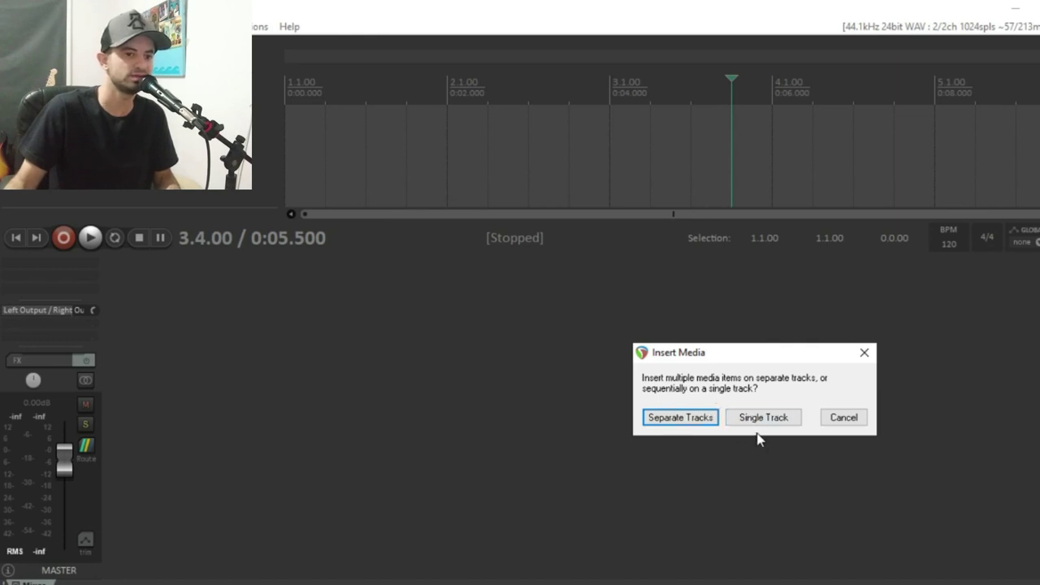
{"action": "left_click", "coordinate": [667, 419]}
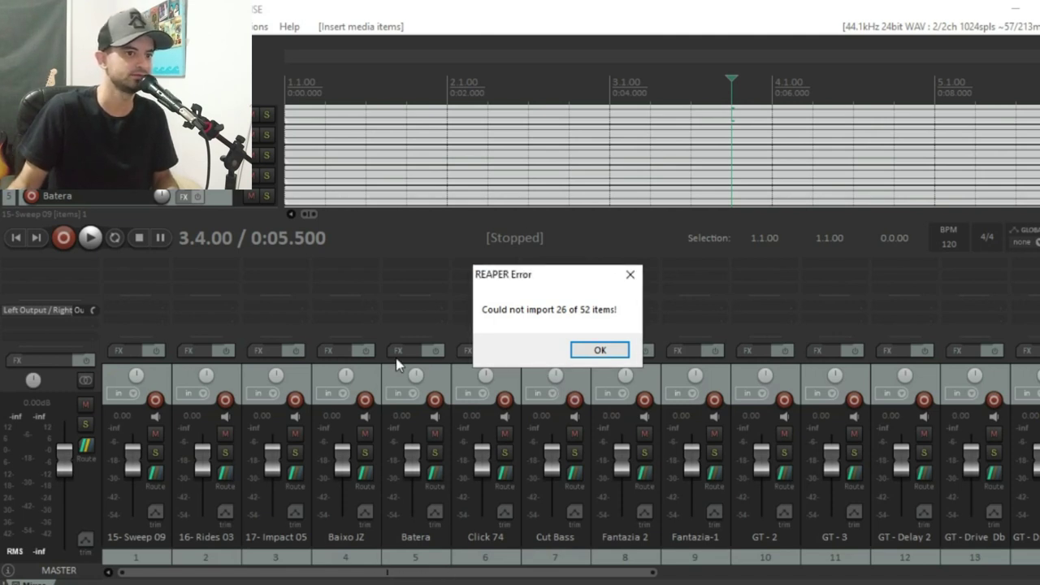
{"action": "left_click", "coordinate": [596, 352]}
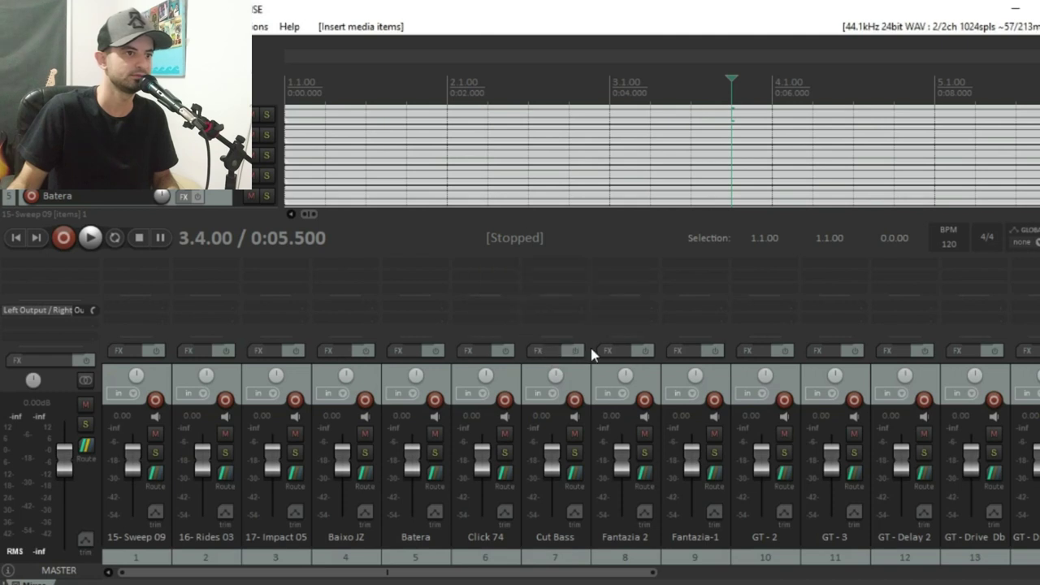
Play the imported multitrack briefly and look through all its tracks in the mixer.
{"action": "key", "text": "space"}
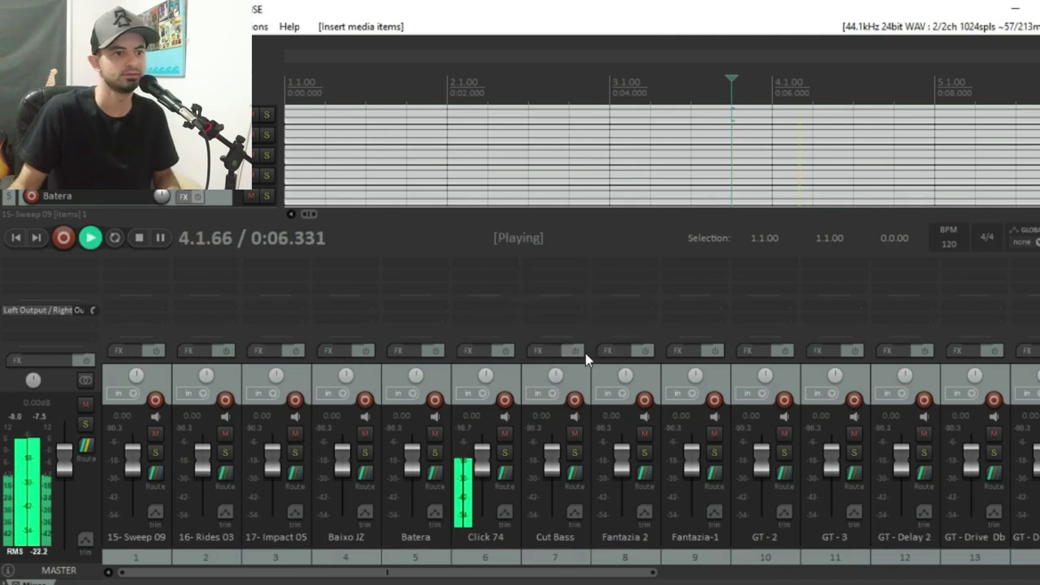
{"action": "key", "text": "space"}
{"action": "left_click_drag", "start_coordinate": [478, 572], "coordinate": [1031, 542]}
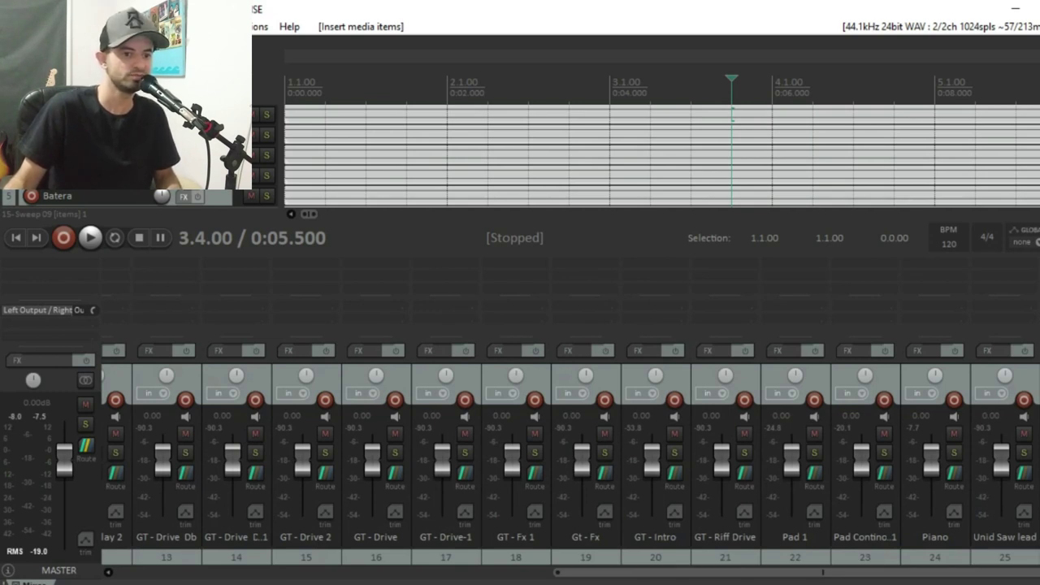
{"action": "left_click_drag", "start_coordinate": [853, 579], "coordinate": [353, 559]}
Move the Click 74 track to the end of the mixer and pan it 100% left.
{"action": "left_click", "coordinate": [475, 536]}
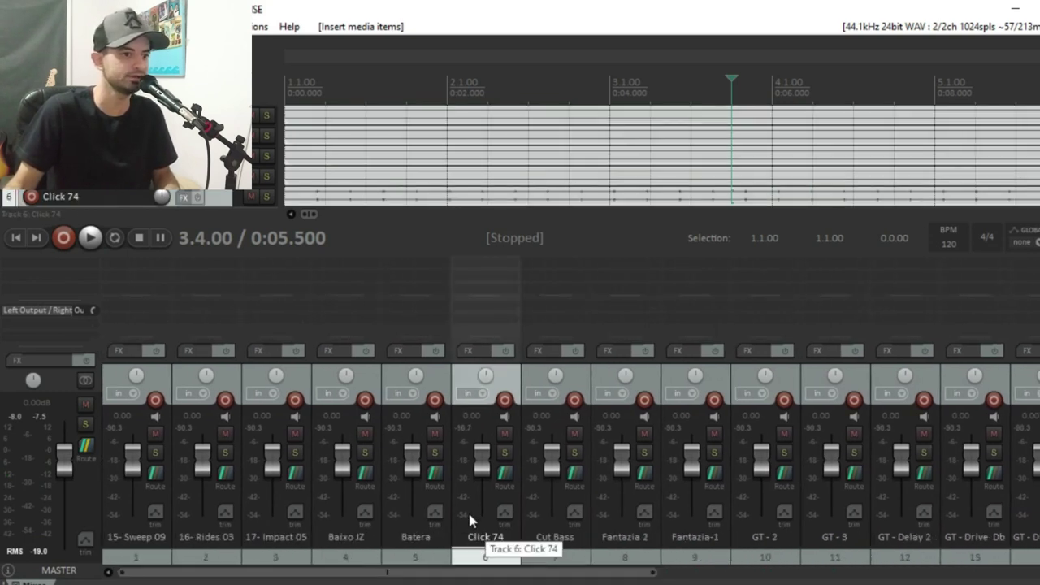
{"action": "left_click_drag", "start_coordinate": [527, 539], "coordinate": [1039, 539]}
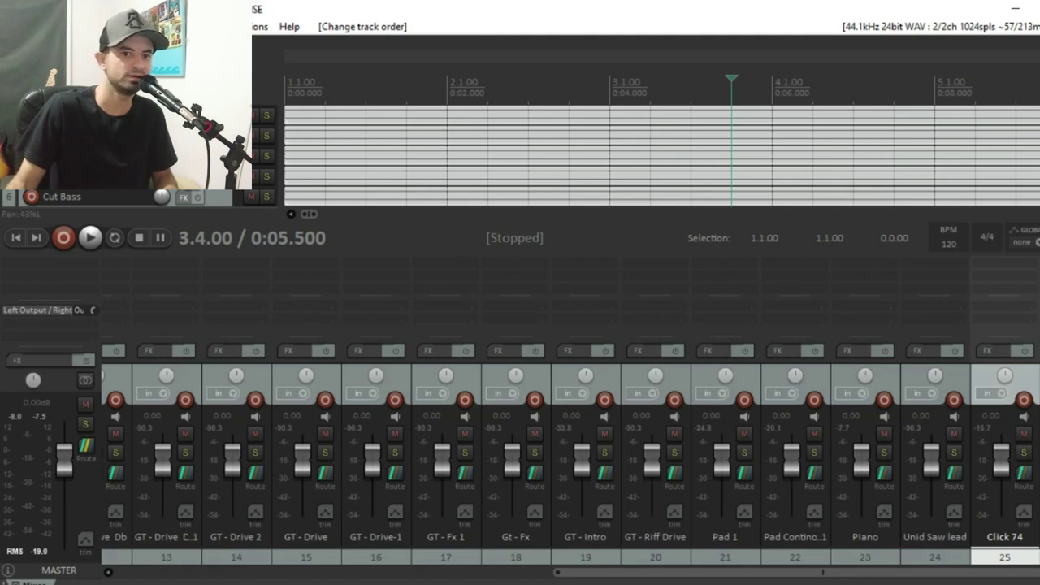
{"action": "left_click_drag", "start_coordinate": [1004, 374], "coordinate": [1008, 374]}
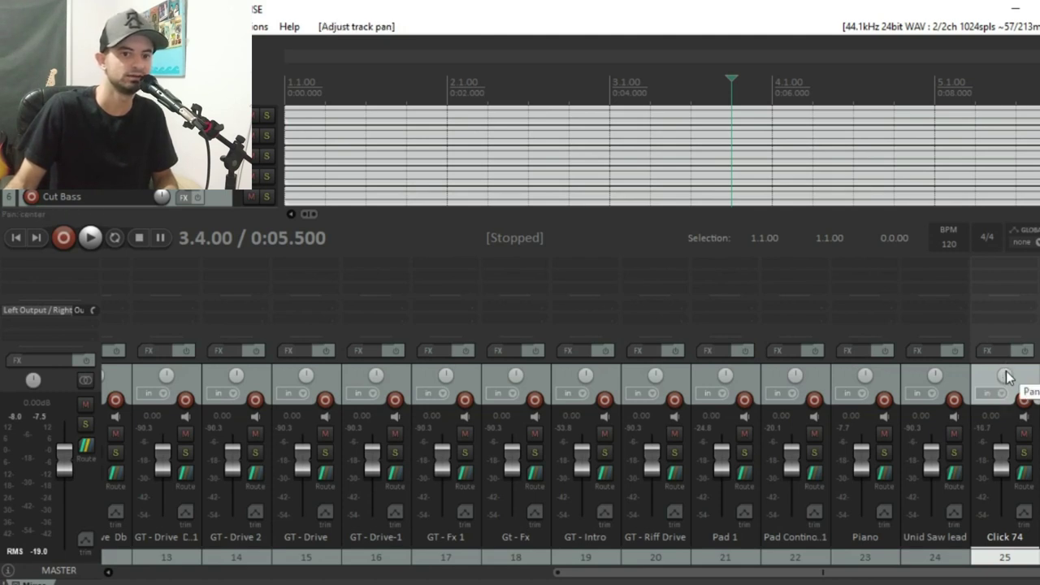
{"action": "mouse_move", "coordinate": [1012, 390]}
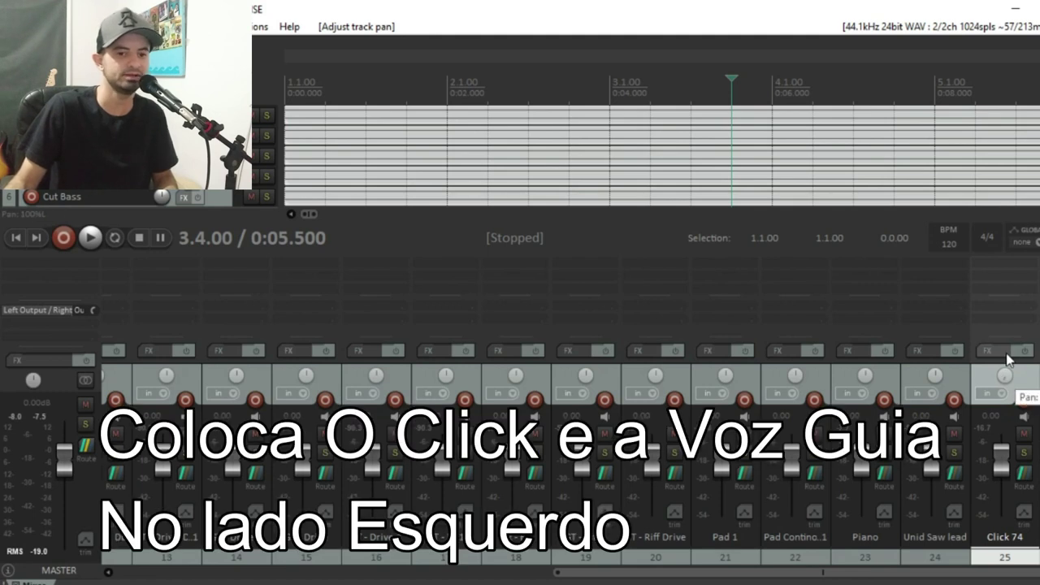
Select tracks 1 to 24, leaving out Click 74, and pan them all to the right together.
{"action": "left_click", "coordinate": [948, 379]}
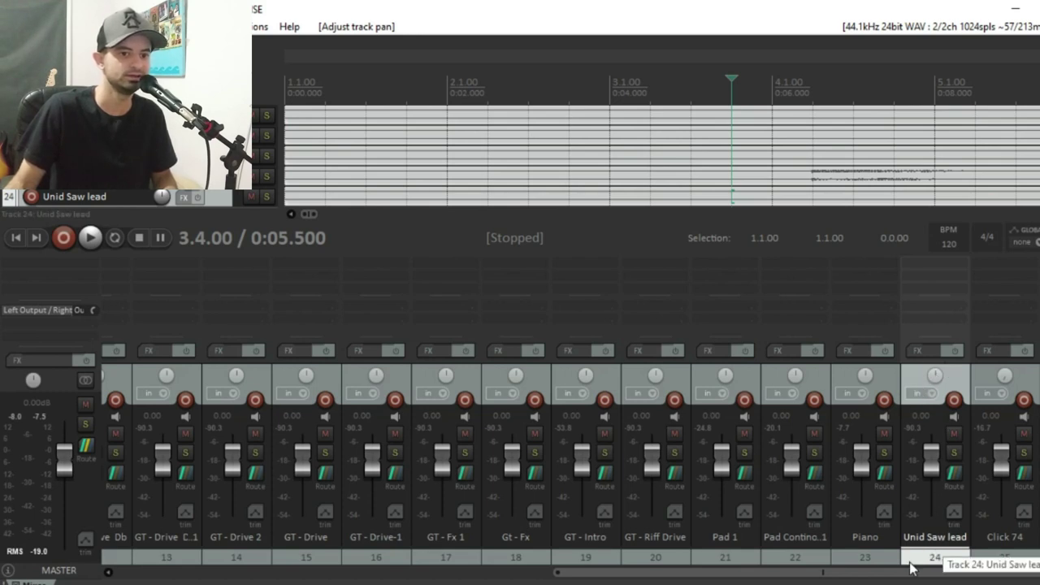
{"action": "left_click_drag", "start_coordinate": [894, 573], "coordinate": [452, 577]}
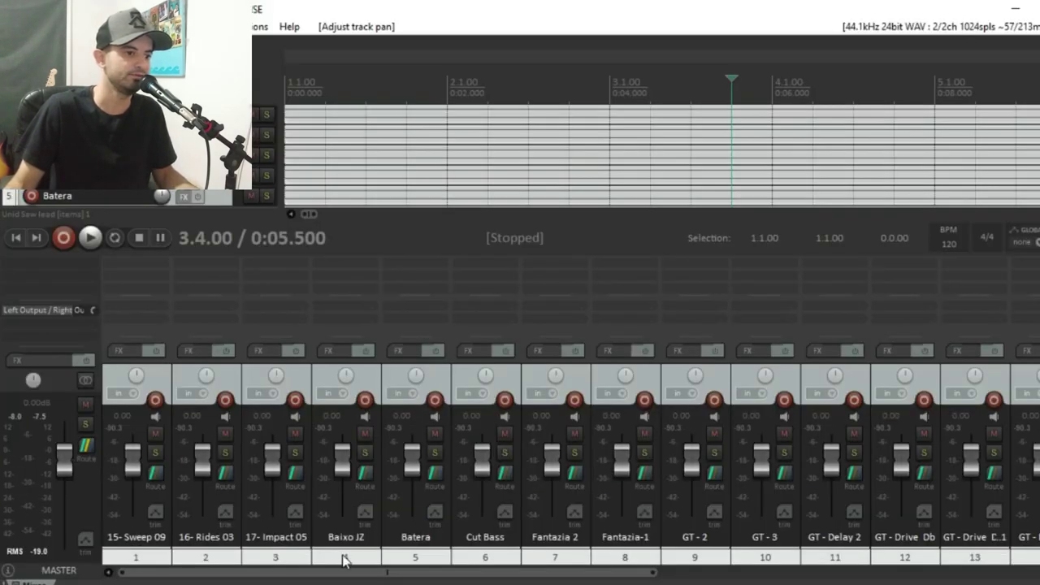
{"action": "left_click_drag", "start_coordinate": [301, 573], "coordinate": [754, 559]}
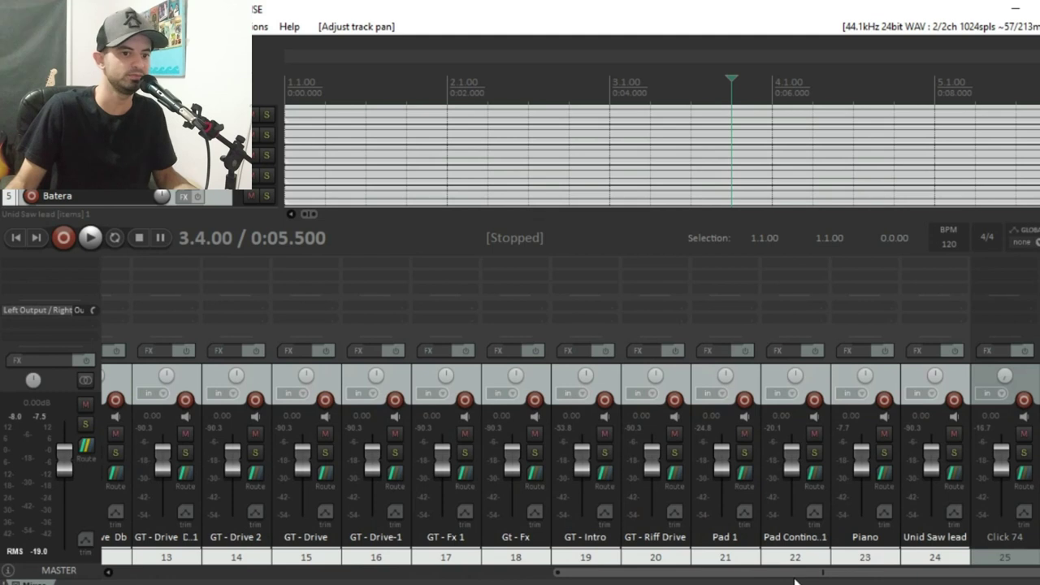
{"action": "left_click_drag", "start_coordinate": [785, 573], "coordinate": [342, 574]}
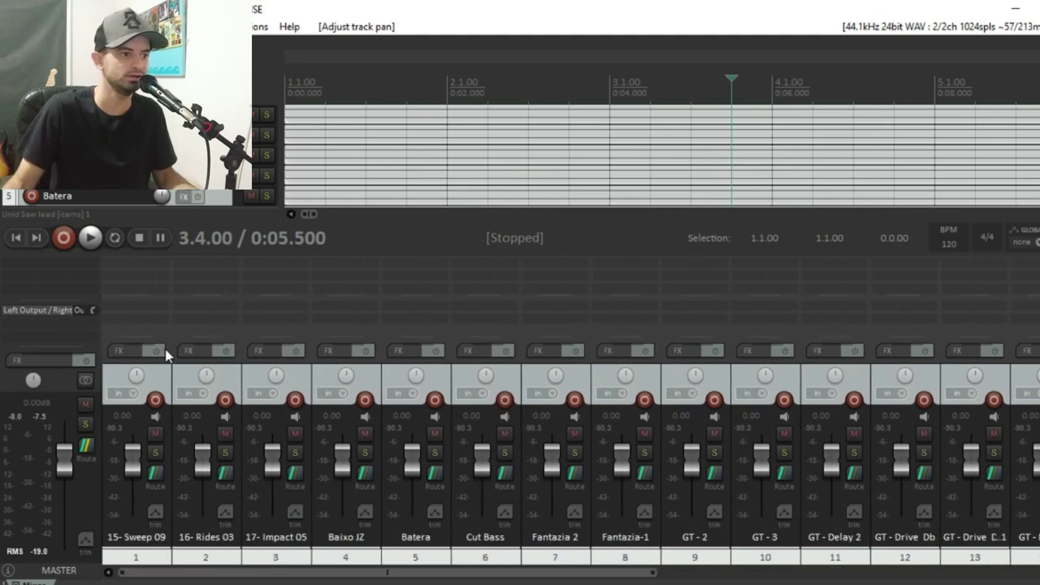
{"action": "left_click_drag", "start_coordinate": [137, 378], "coordinate": [136, 371]}
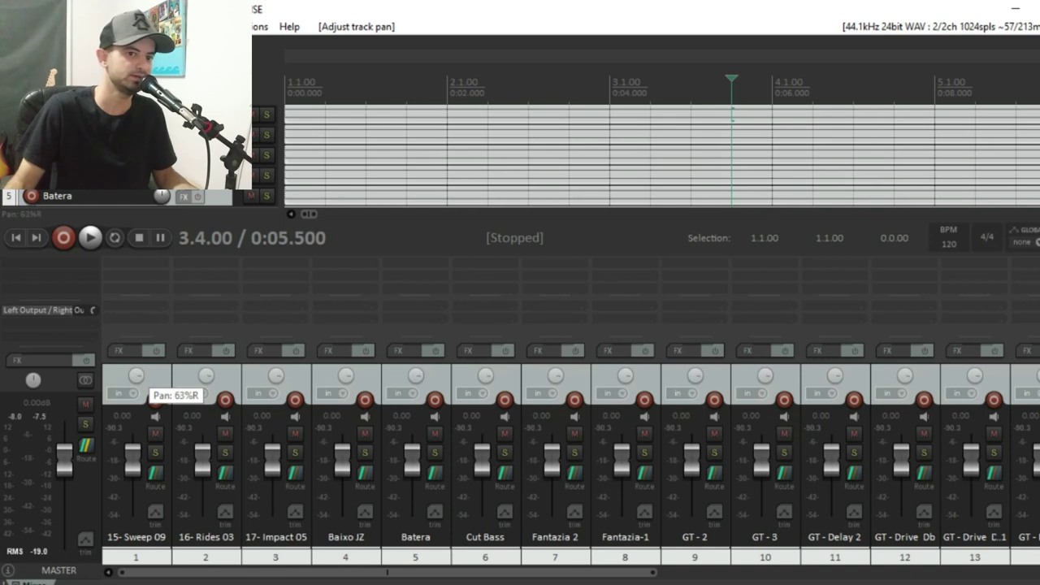
{"action": "left_click_drag", "start_coordinate": [137, 372], "coordinate": [137, 332]}
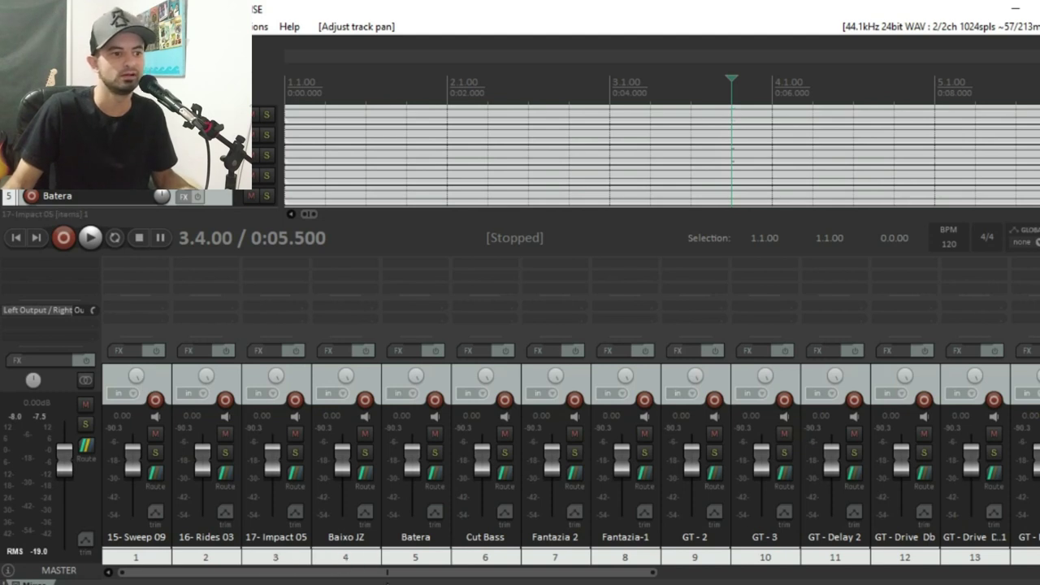
Play the song and toggle solo on the Click 74 track to compare the click alone with the full mix.
{"action": "left_click_drag", "start_coordinate": [348, 572], "coordinate": [829, 561]}
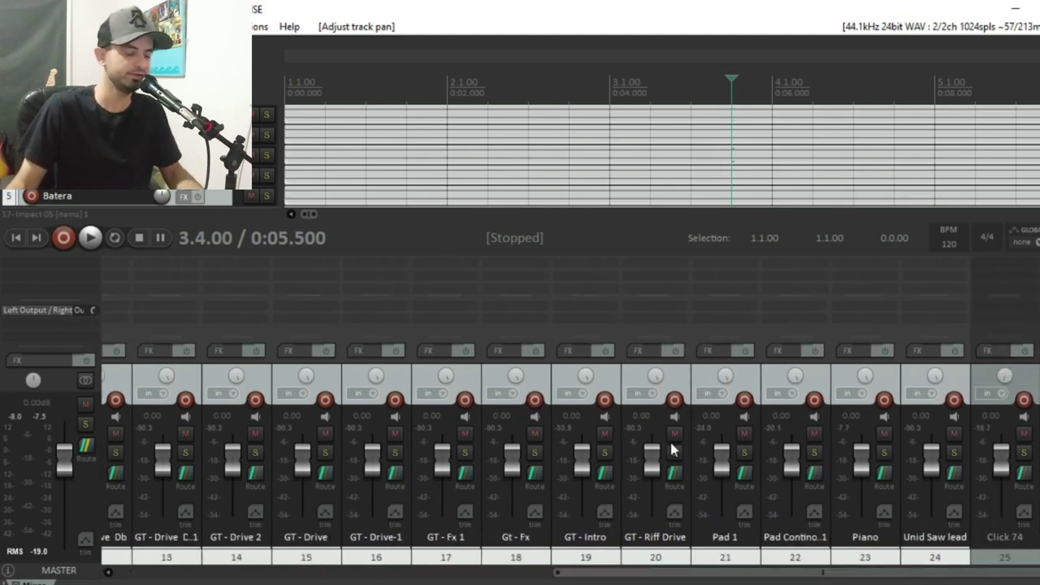
{"action": "key", "text": "space"}
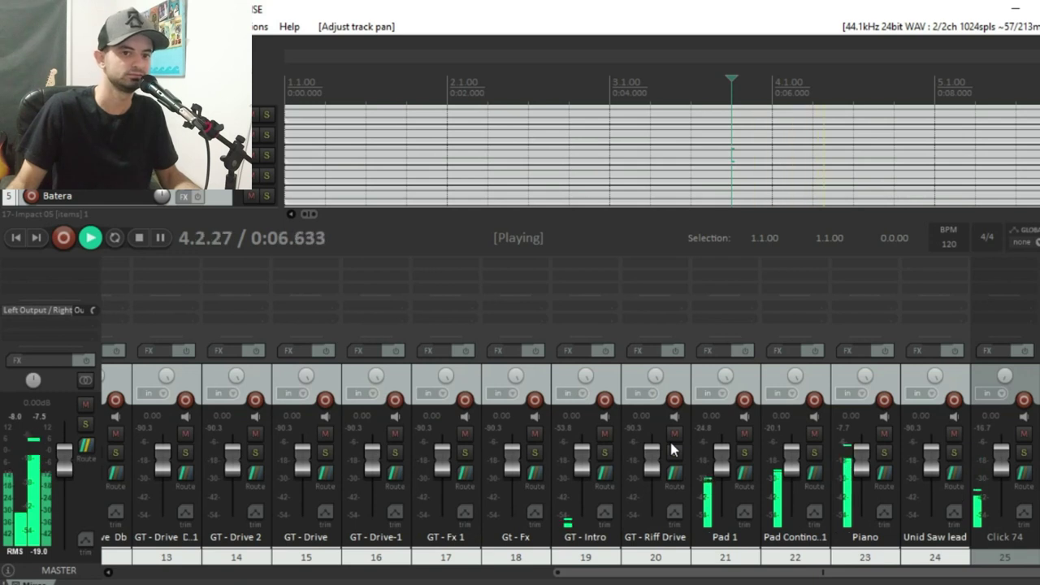
{"action": "left_click", "coordinate": [1025, 453]}
{"action": "key", "text": "ctrl+alt+F10"}
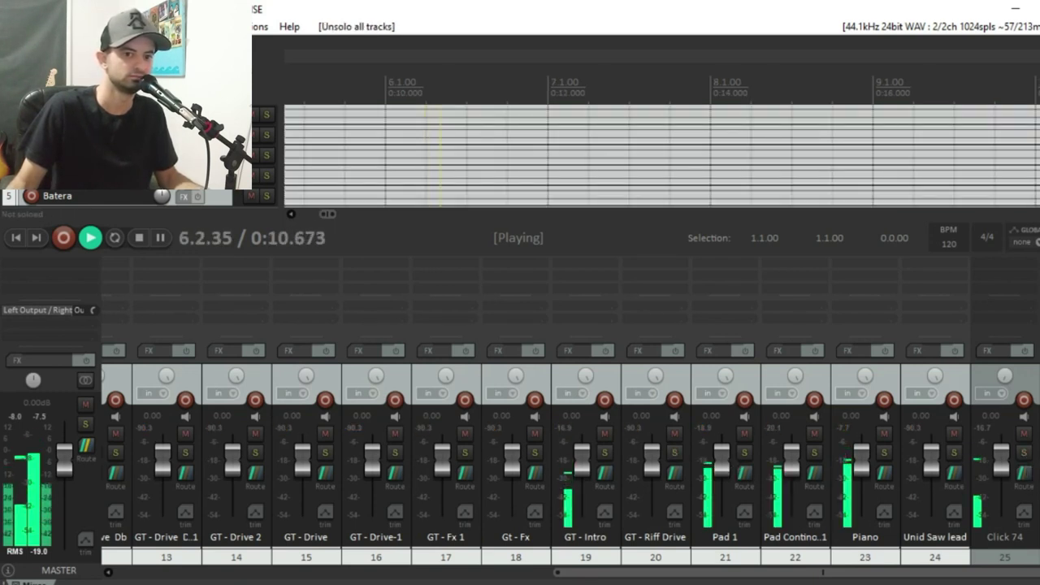
{"action": "key", "text": "s"}
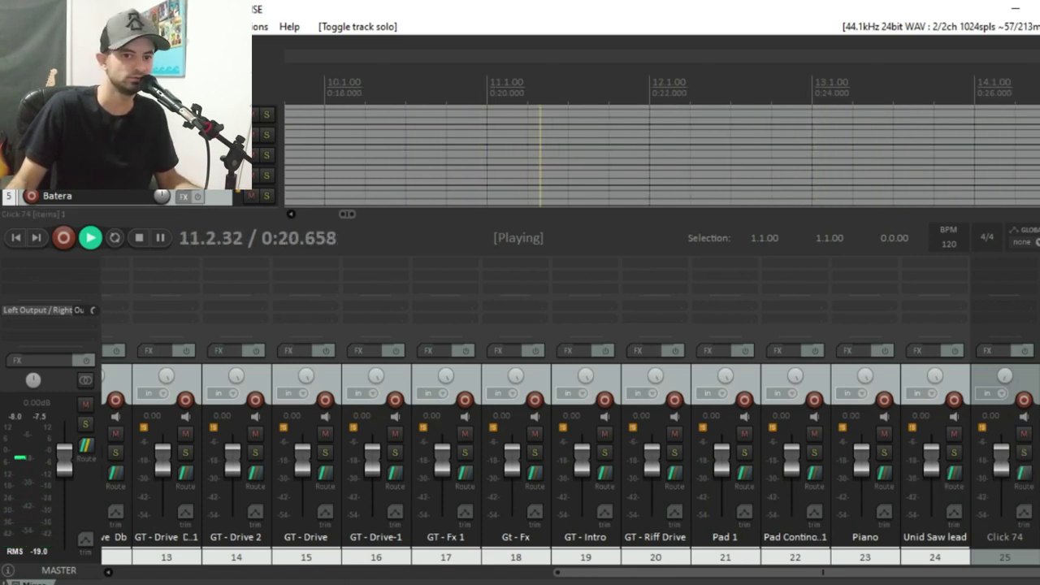
{"action": "left_click", "coordinate": [1024, 453]}
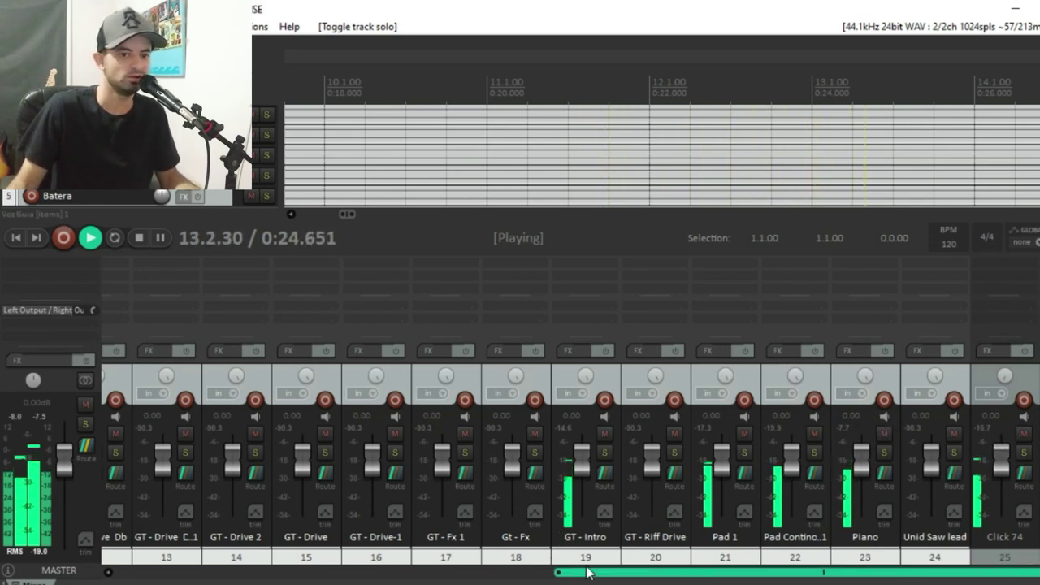
{"action": "key", "text": "space"}
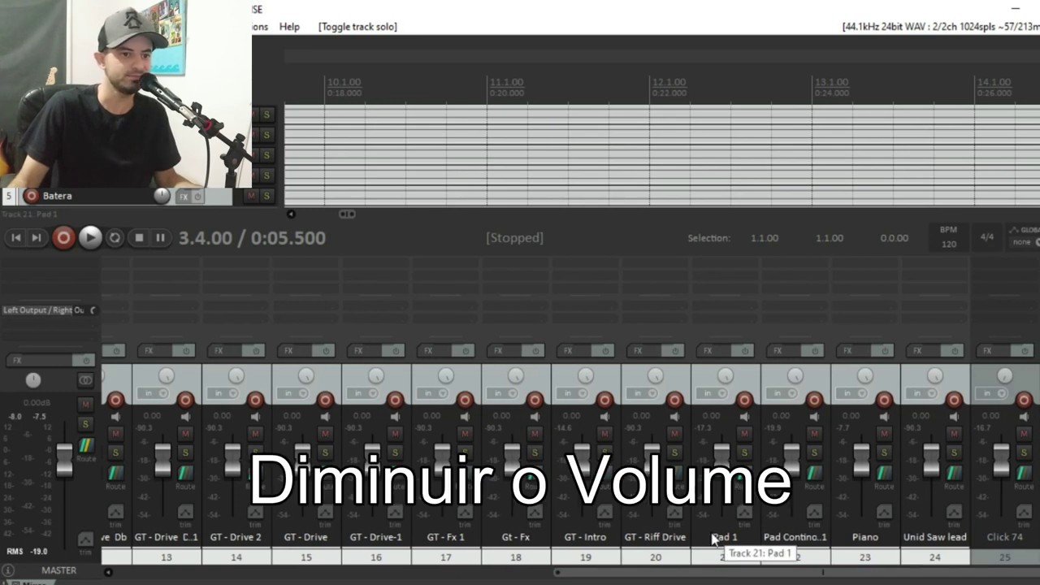
During playback, lower Pad 1 to -1.98 dB, track 22 (Pad Contino..1) to -21.5 dB, Piano to -20.6 dB and Click 74 to -14.9 dB.
{"action": "left_click", "coordinate": [736, 546]}
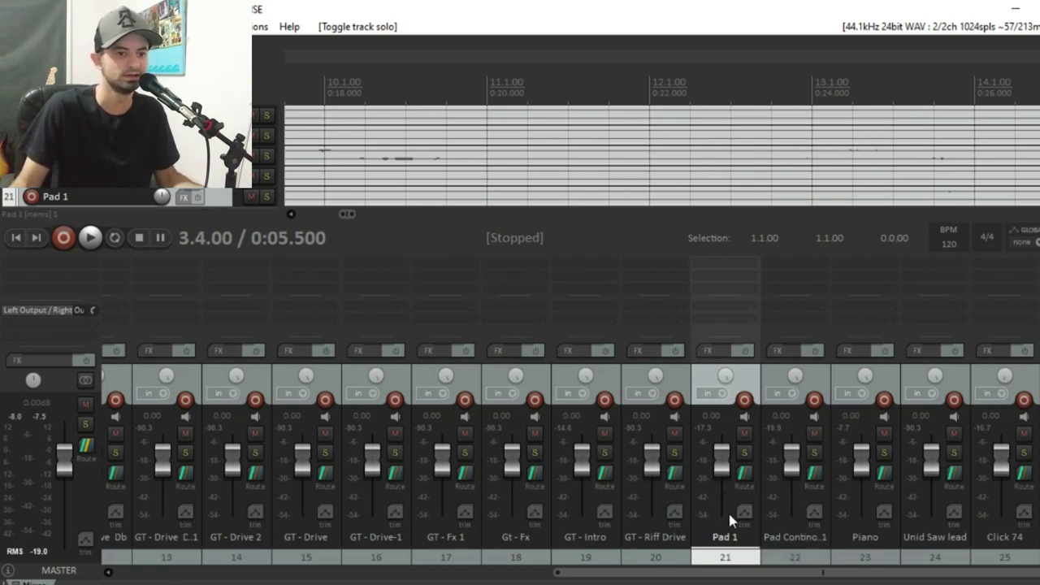
{"action": "left_click_drag", "start_coordinate": [727, 527], "coordinate": [718, 478]}
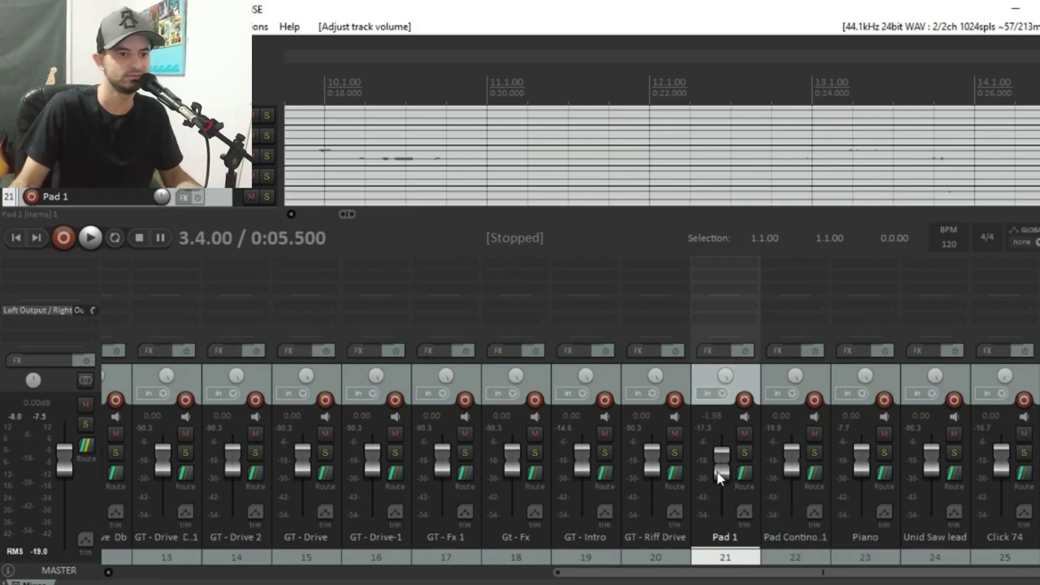
{"action": "key", "text": "space"}
{"action": "left_click_drag", "start_coordinate": [792, 459], "coordinate": [786, 499]}
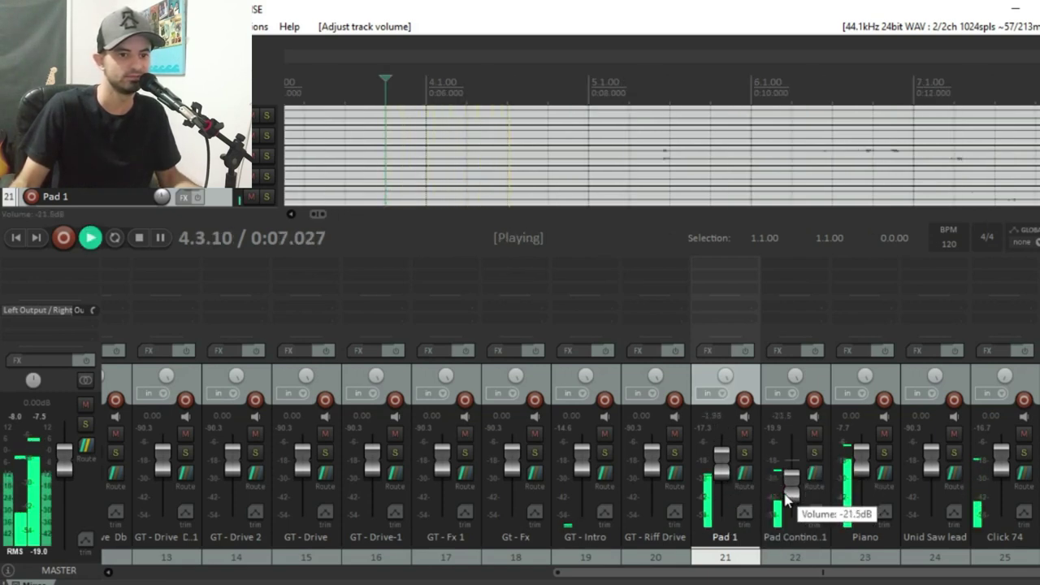
{"action": "left_click_drag", "start_coordinate": [863, 460], "coordinate": [861, 490]}
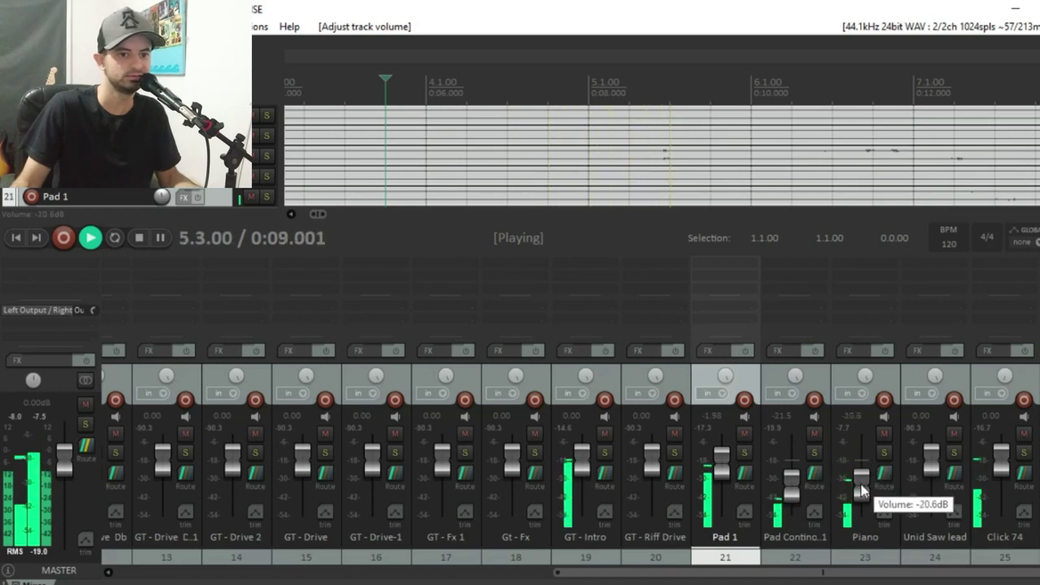
{"action": "left_click_drag", "start_coordinate": [999, 459], "coordinate": [1004, 483]}
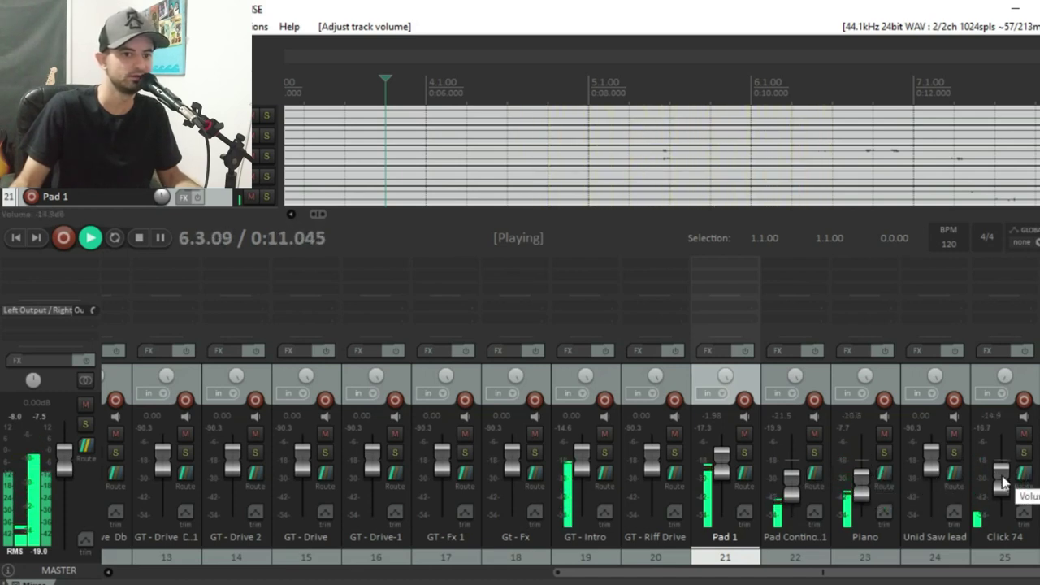
{"action": "key", "text": "space"}
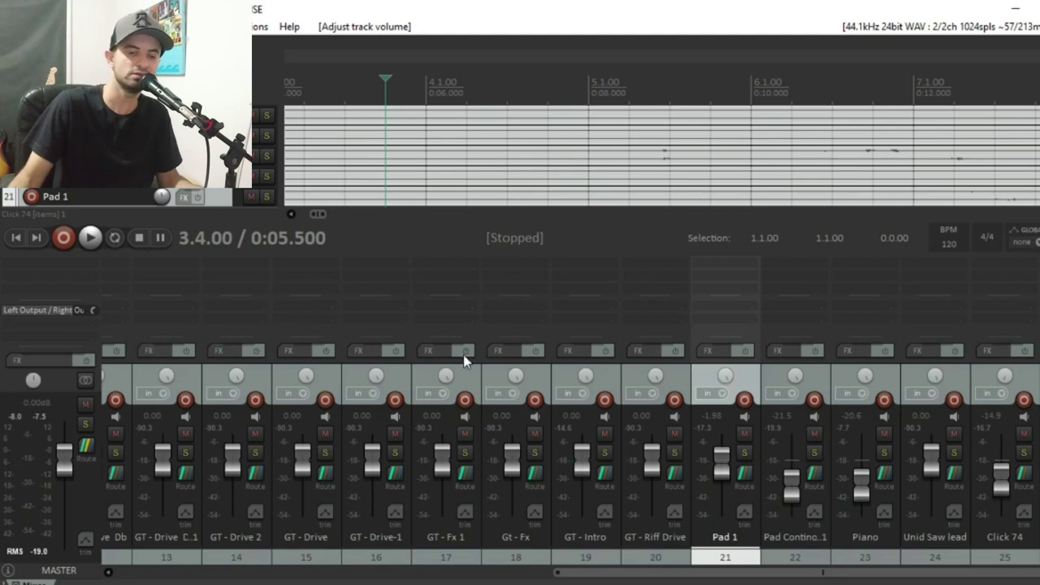